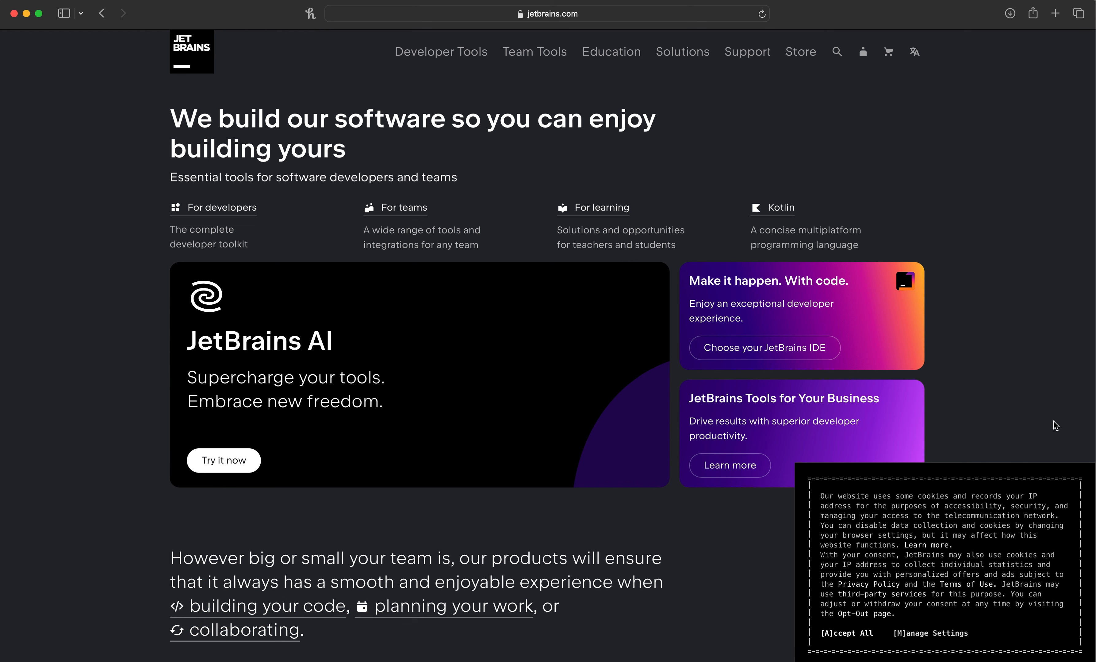
# Search the JetBrains site for "pycharm", open the PyCharm product page and download the PyCharm Professional .dmg installer for macOS
pyautogui.click(836, 53)
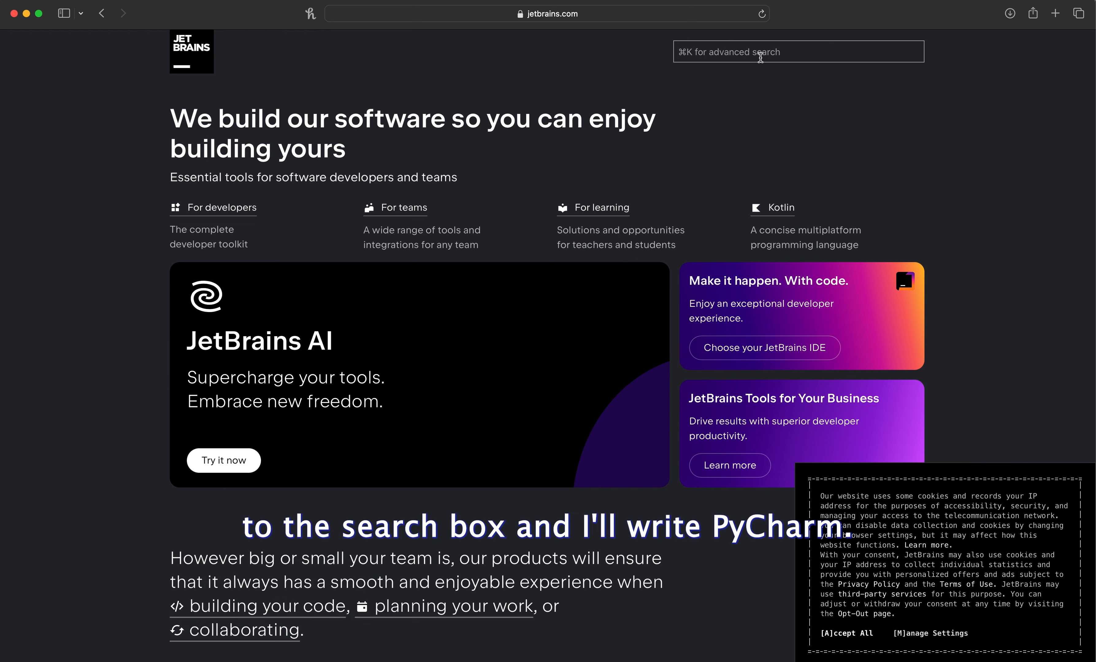
pyautogui.write('py')
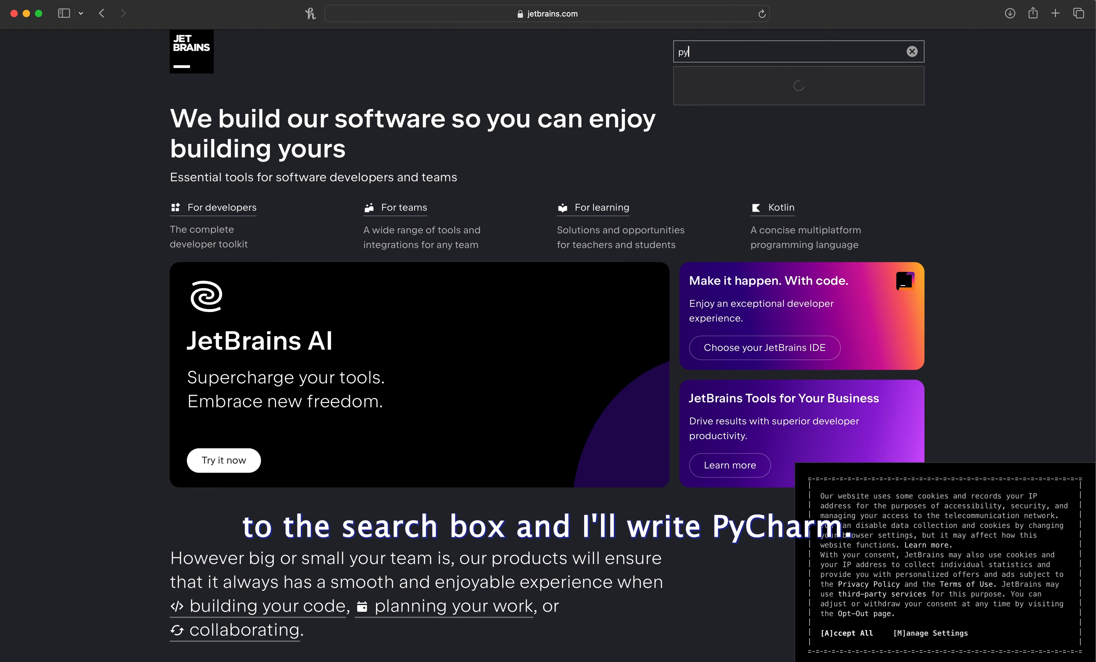
pyautogui.write('charm')
pyautogui.press('Return')
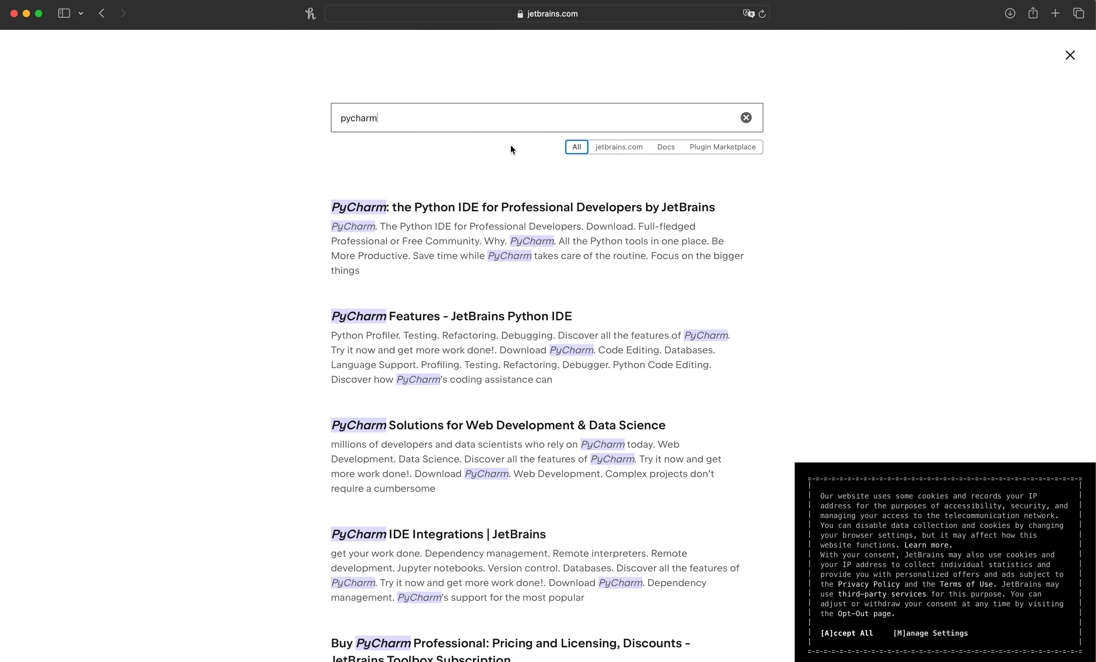
pyautogui.click(415, 214)
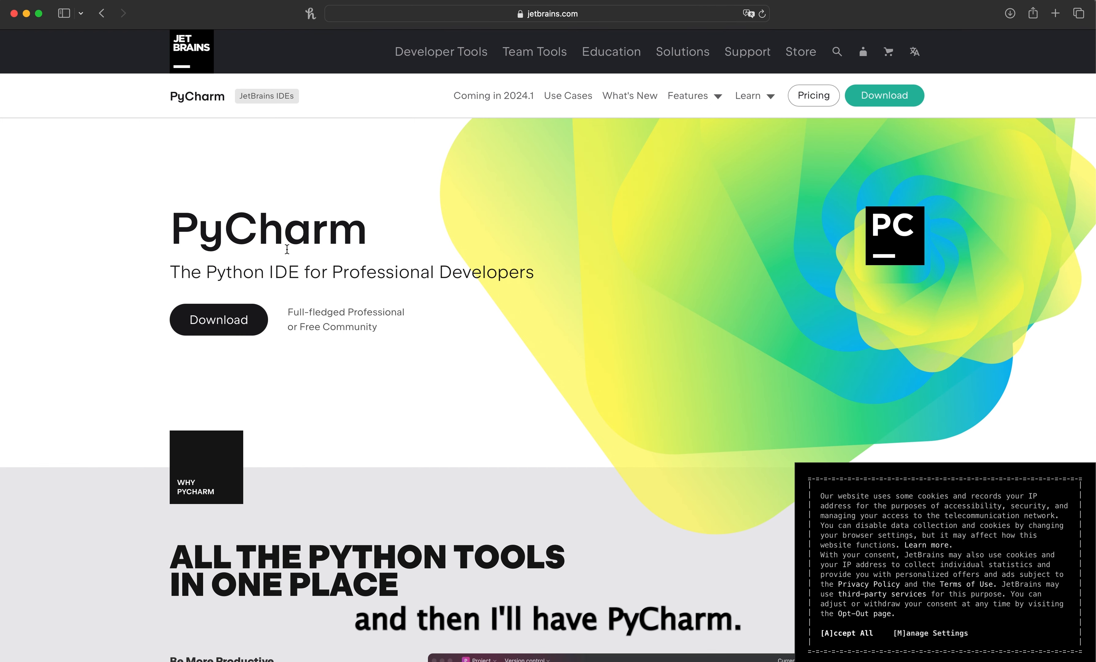
pyautogui.click(231, 325)
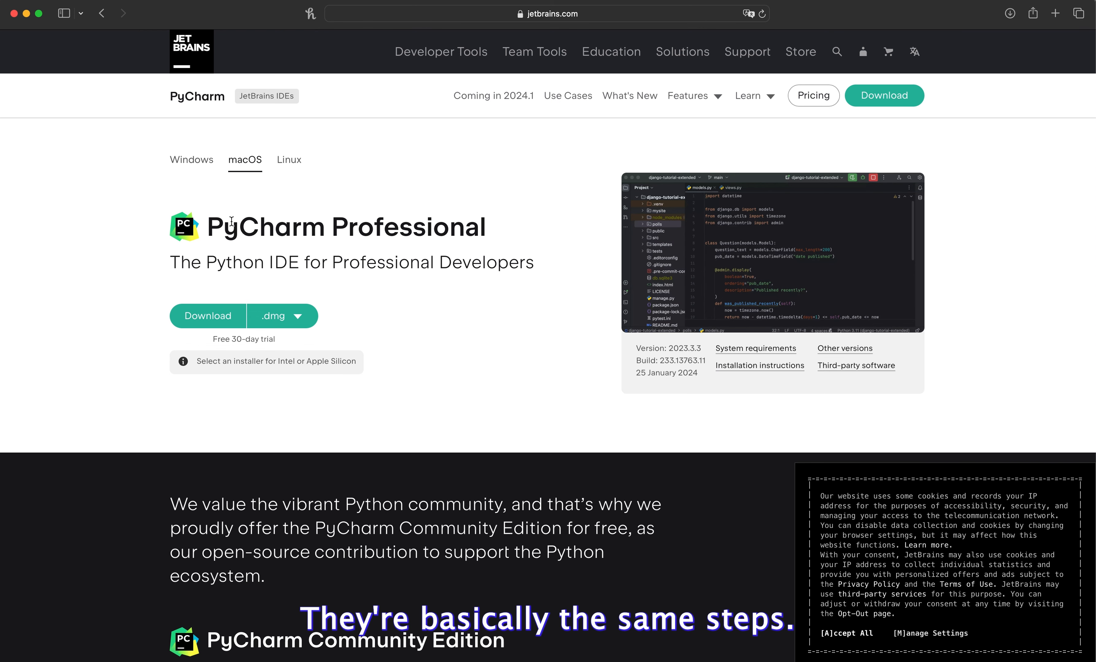
pyautogui.click(203, 320)
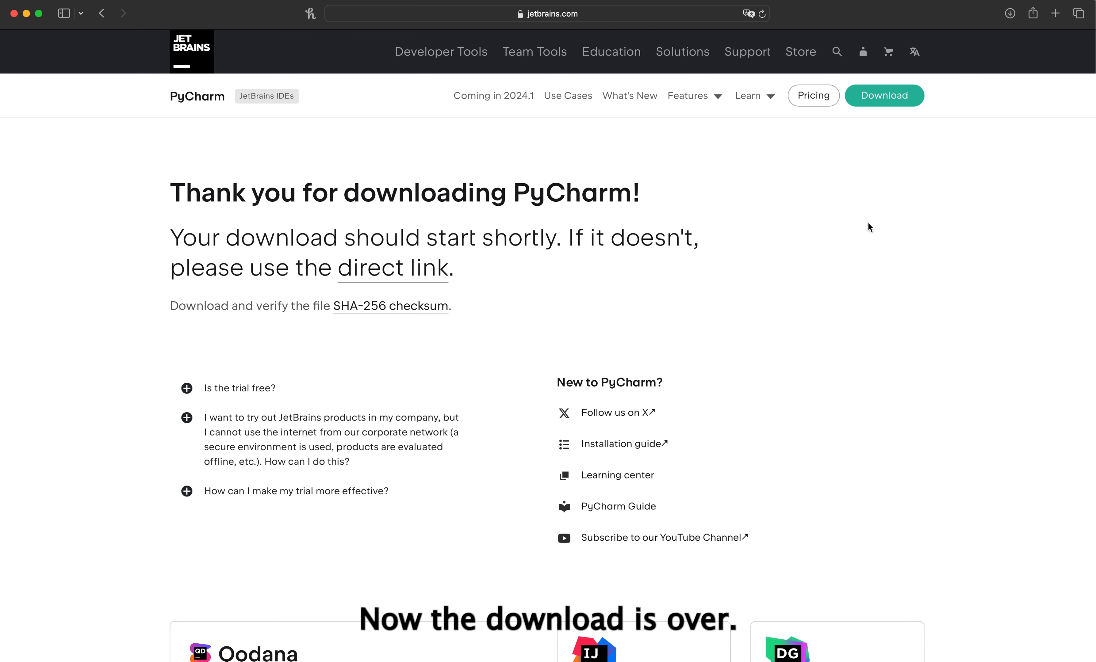
# Open the downloaded pycharm-professional-2023.3.3.dmg and install PyCharm into Applications, replacing the older copy
pyautogui.click(1010, 14)
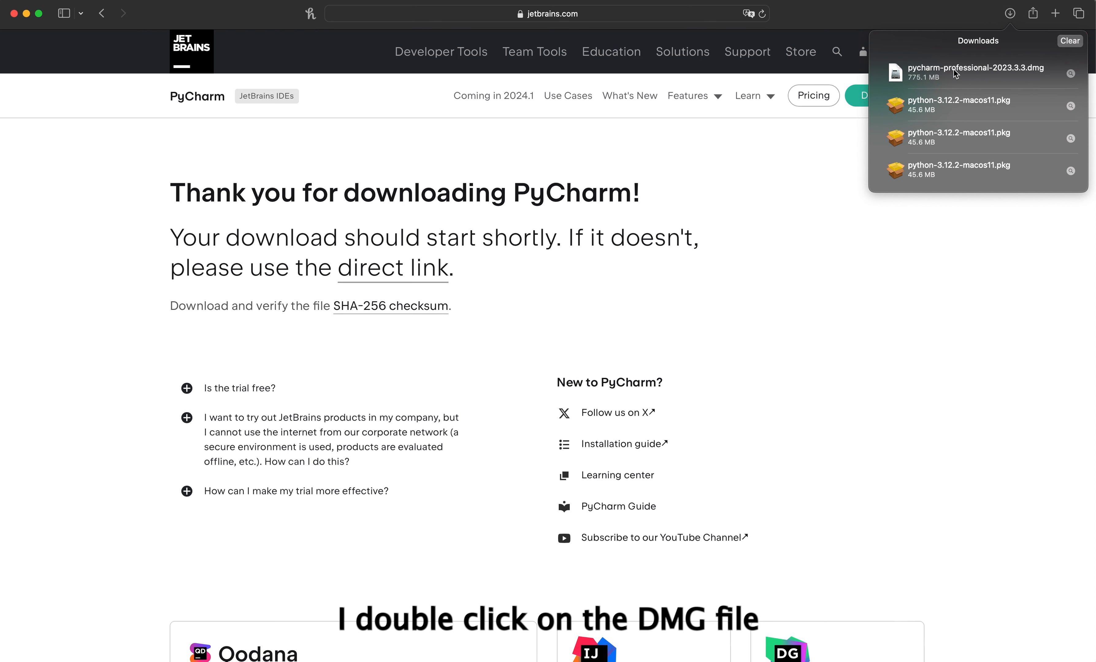
pyautogui.doubleClick(959, 77)
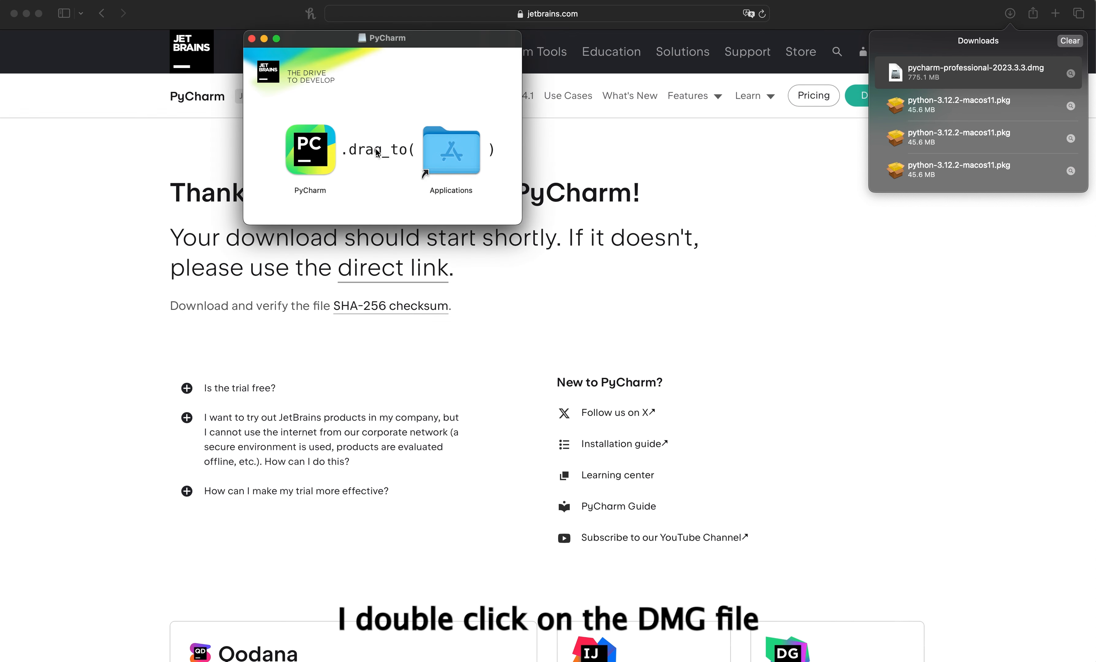
pyautogui.moveTo(311, 152); pyautogui.dragTo(449, 155)
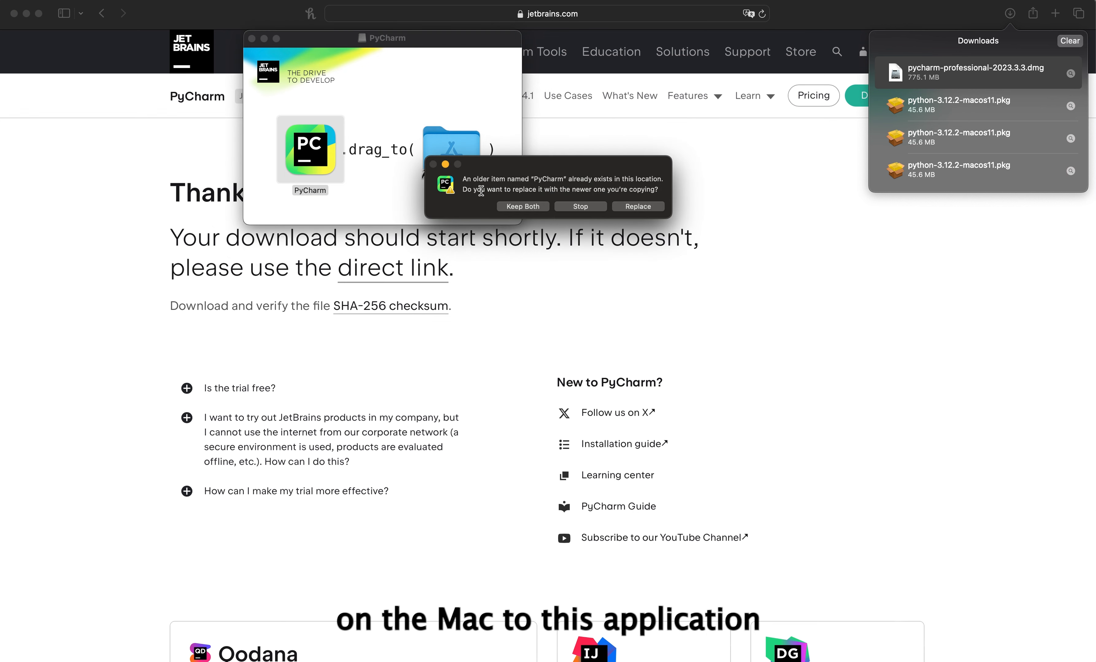
pyautogui.click(641, 208)
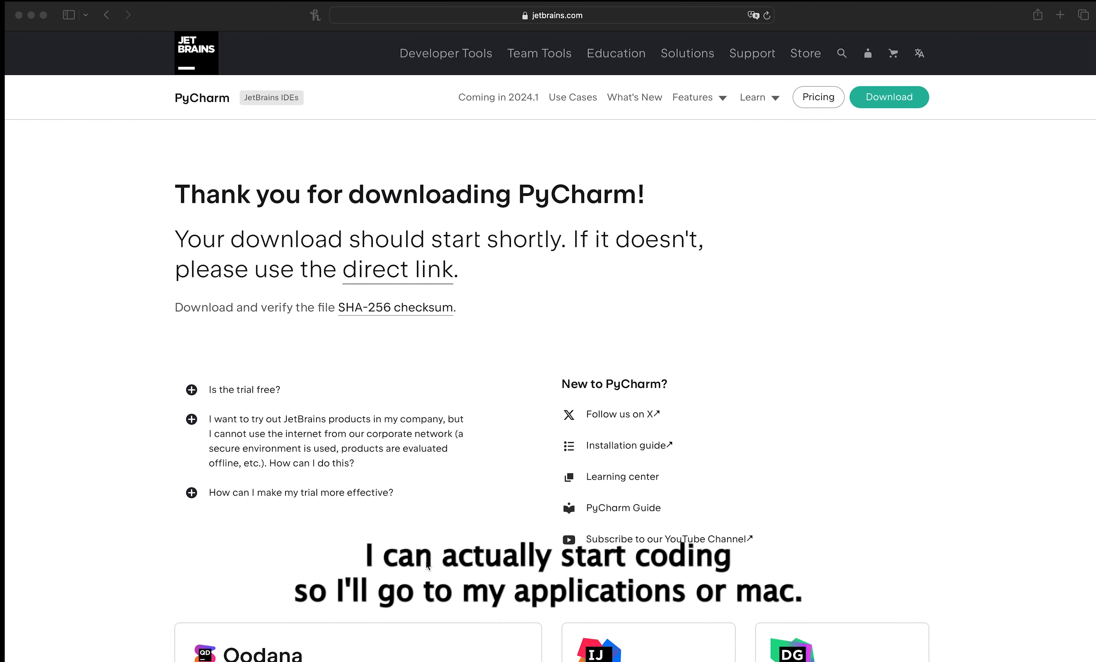
# Launch the installed PyCharm from the Mac's applications
pyautogui.moveTo(157, 660)
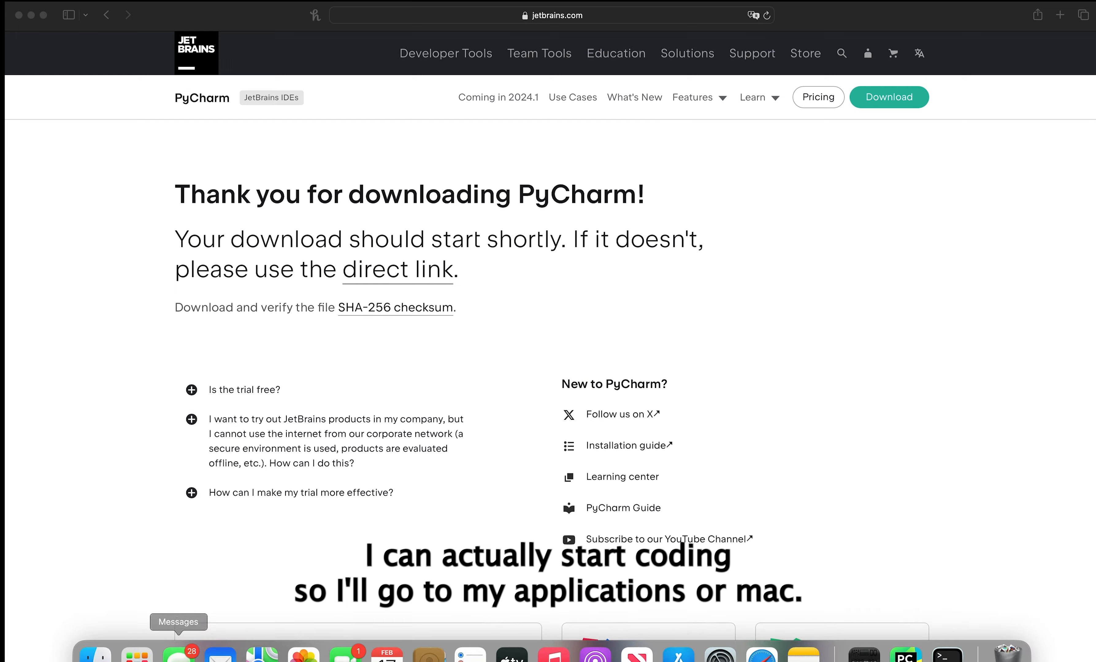
pyautogui.click(137, 641)
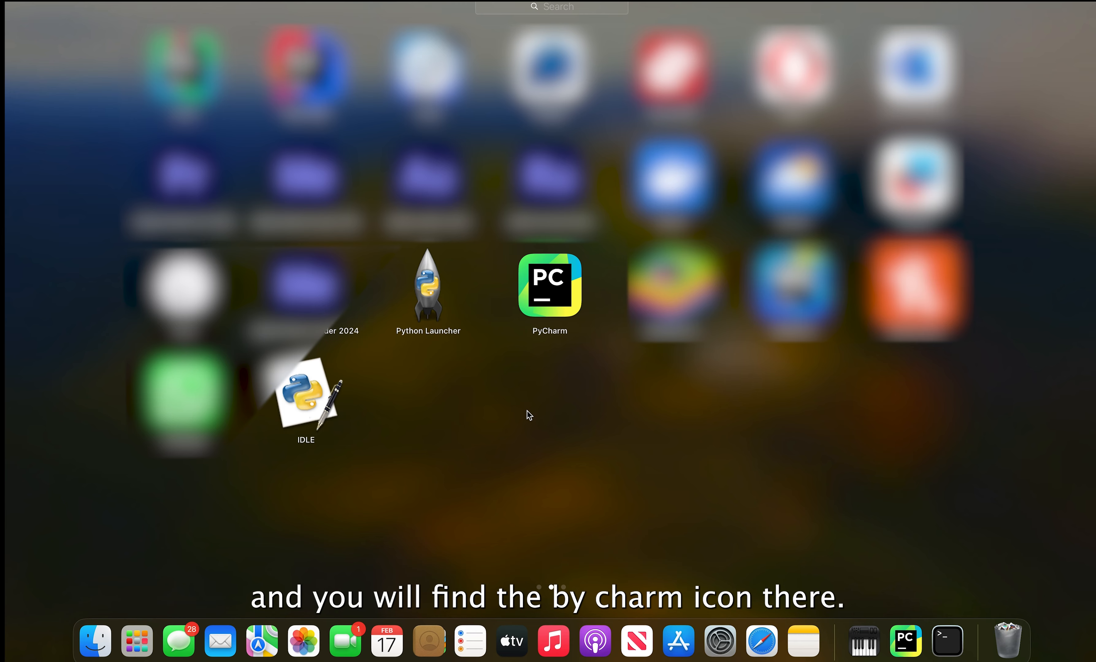
pyautogui.click(554, 296)
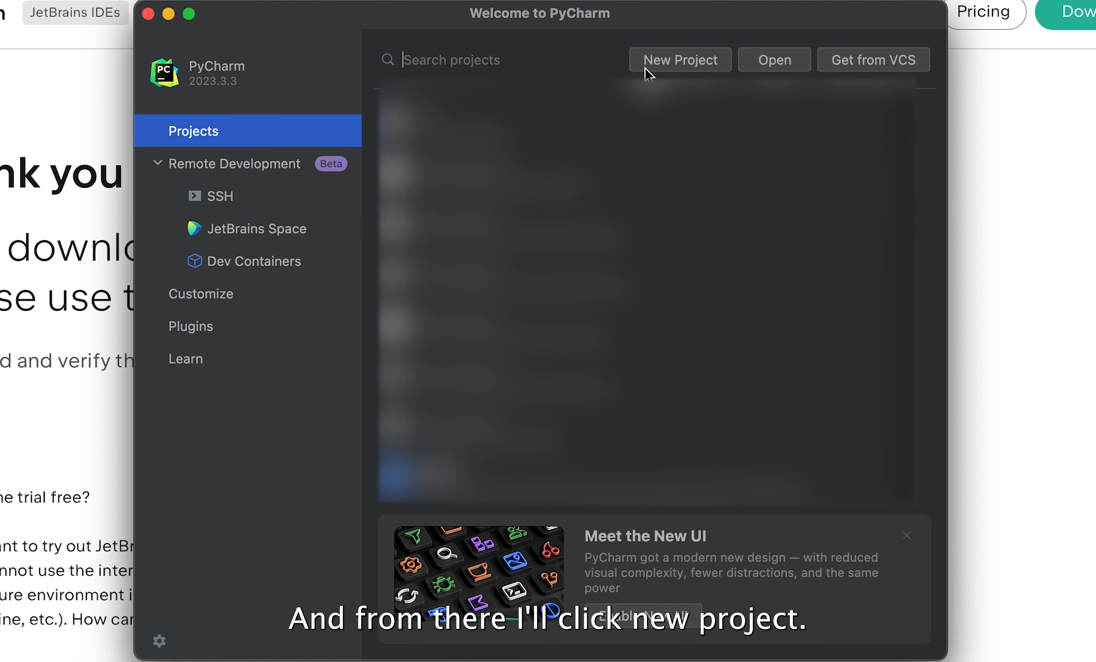
# Create a new Pure Python project named my_project in Downloads, with the main.py welcome script enabled
pyautogui.click(683, 63)
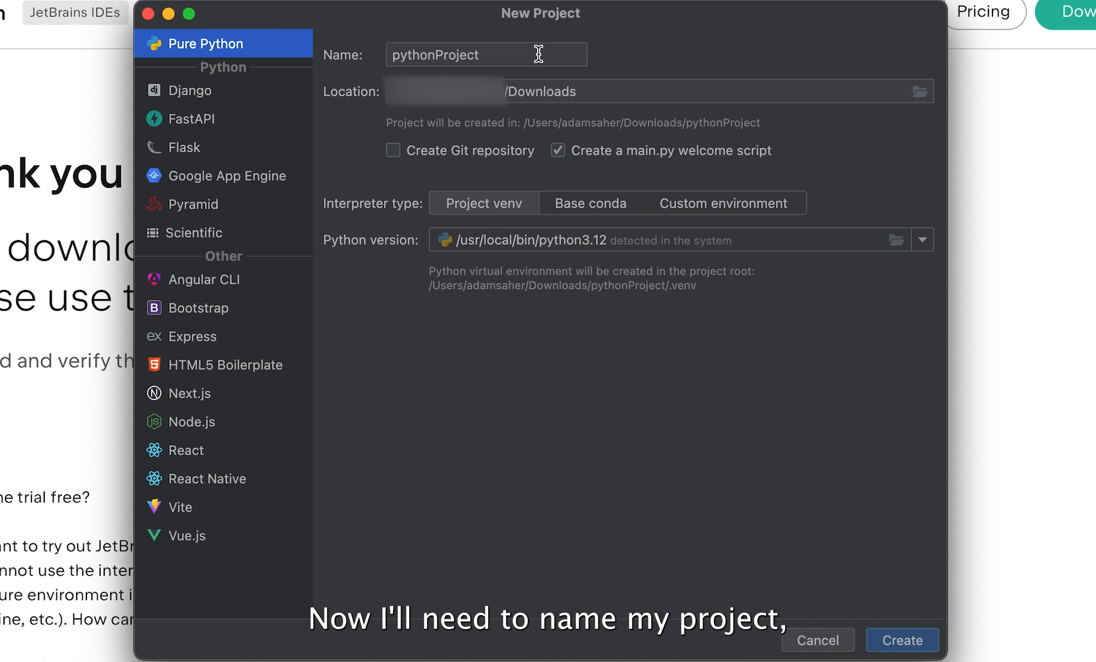
pyautogui.moveTo(522, 53); pyautogui.dragTo(386, 59)
pyautogui.press('BackSpace')
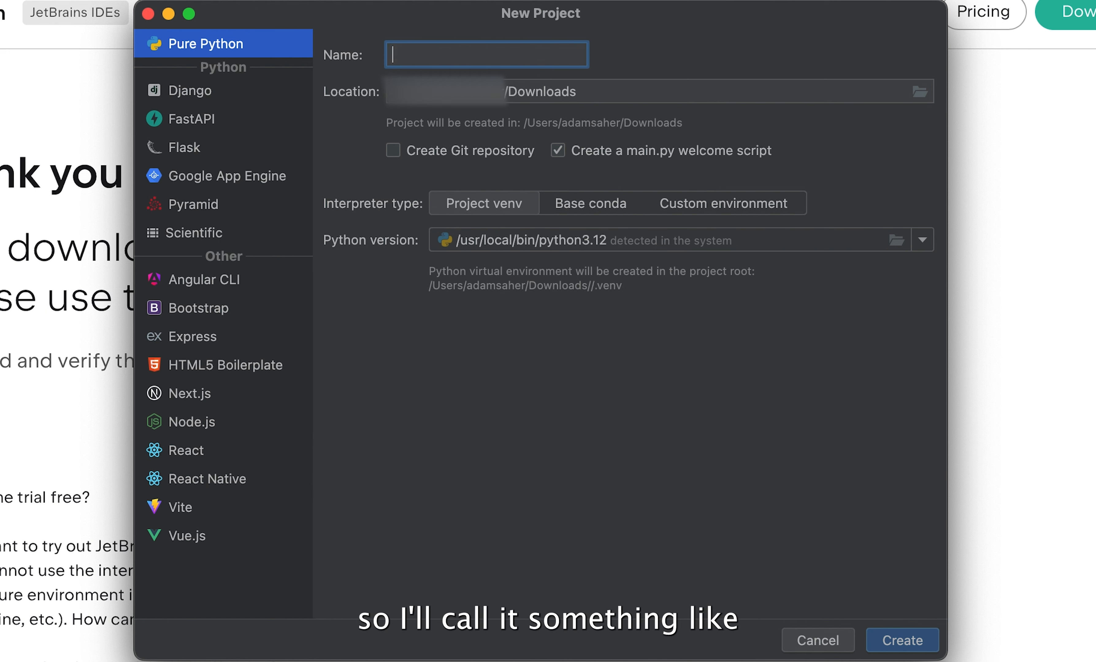
pyautogui.write('my')
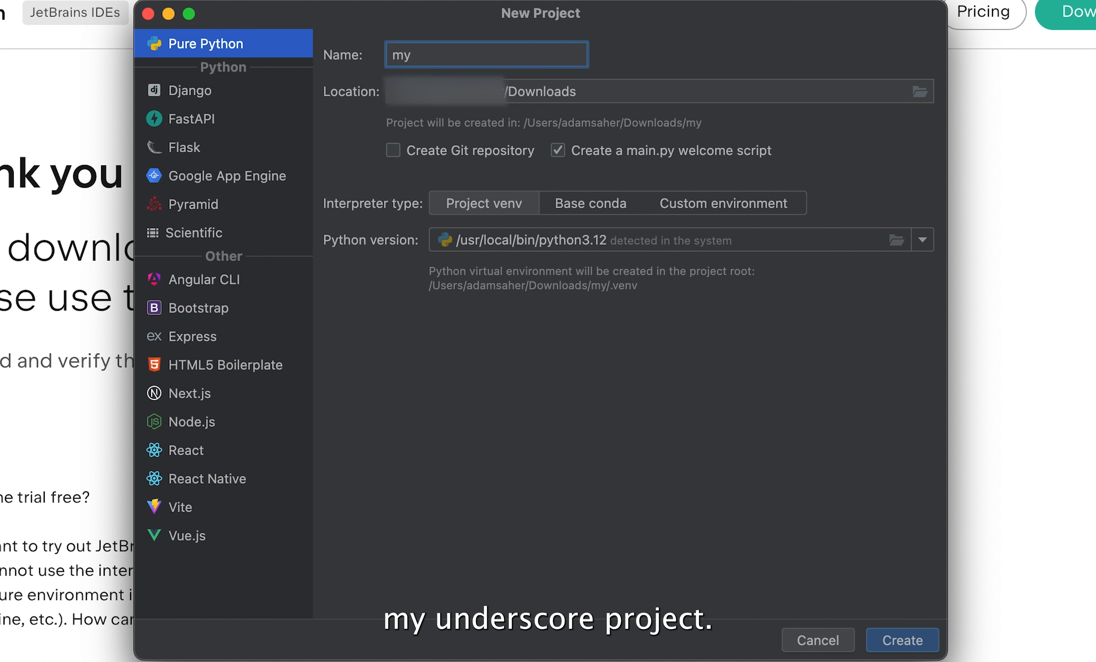
pyautogui.write('_project')
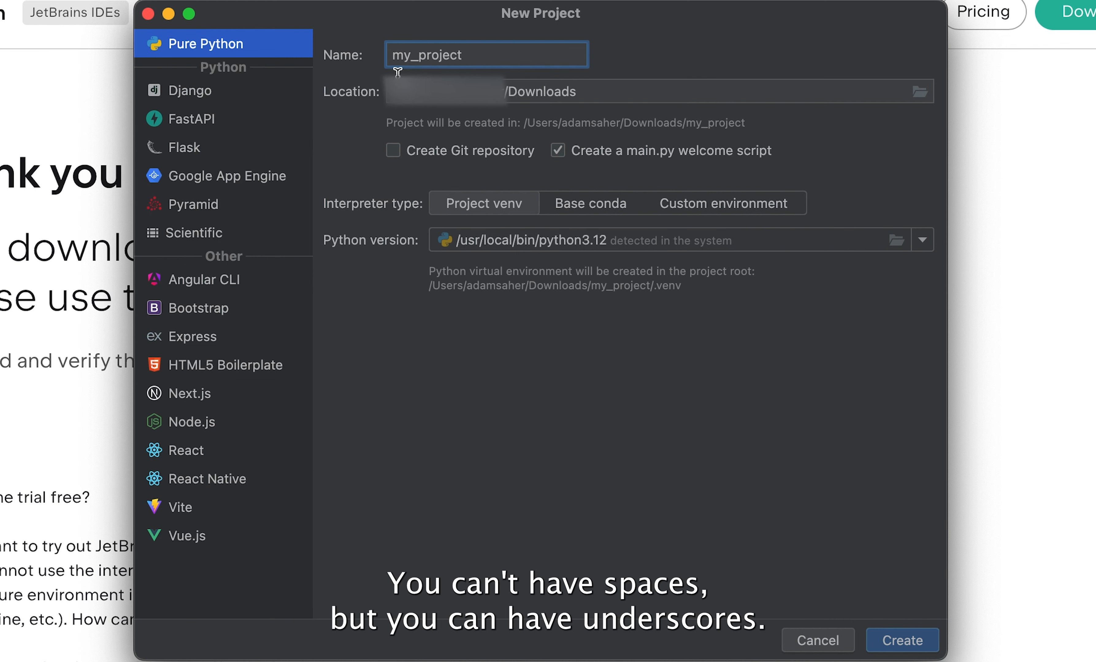
pyautogui.click(602, 91)
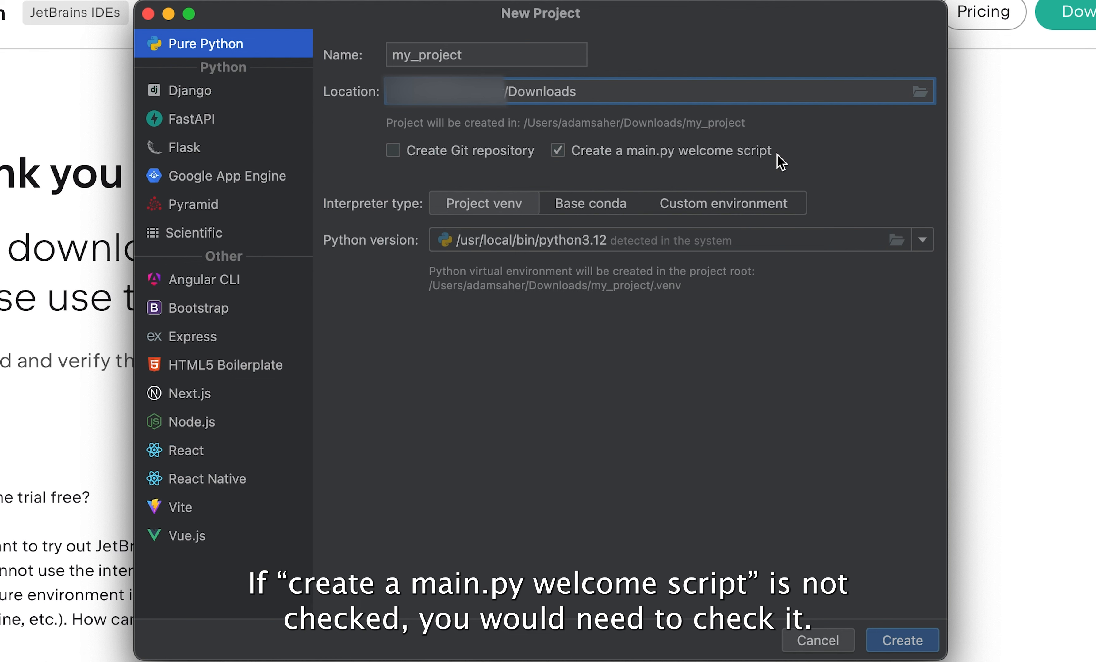
pyautogui.click(564, 146)
pyautogui.click(561, 149)
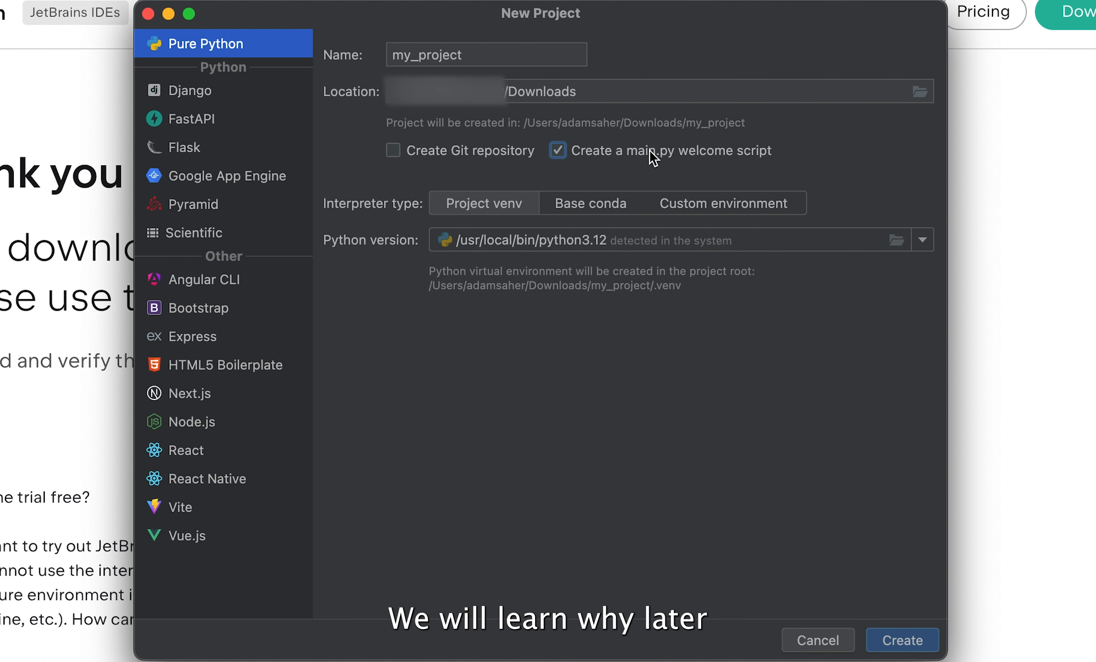
pyautogui.click(904, 647)
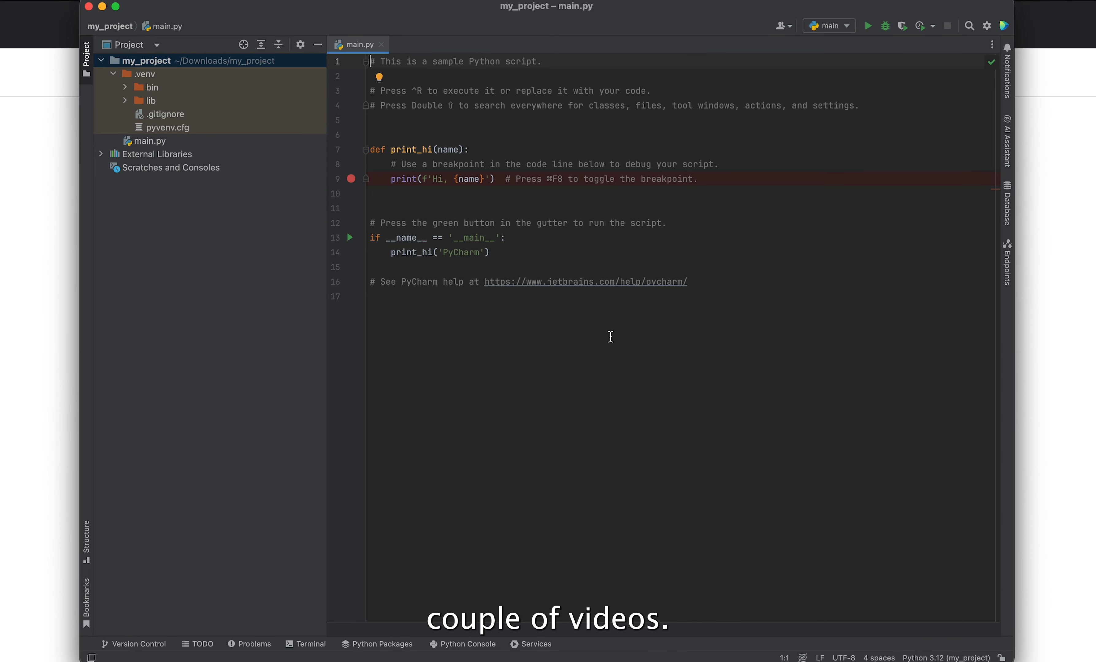
# Replace all the sample code in main.py with print("Hello world!")
pyautogui.moveTo(522, 298); pyautogui.dragTo(346, 52)
pyautogui.press('BackSpace')
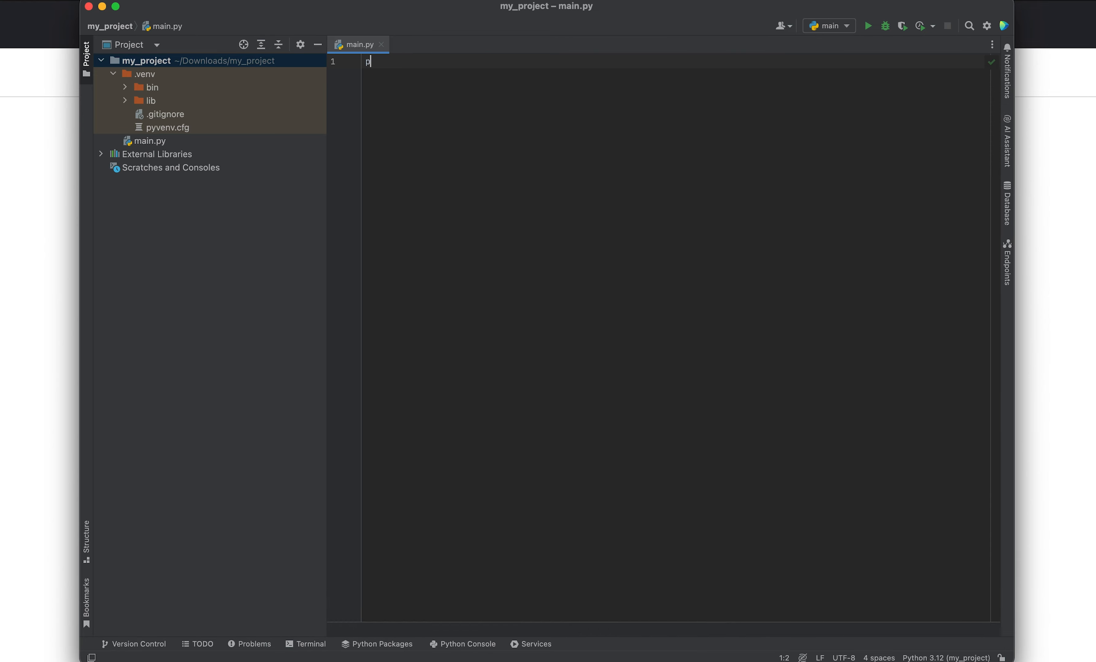
pyautogui.write('print("')
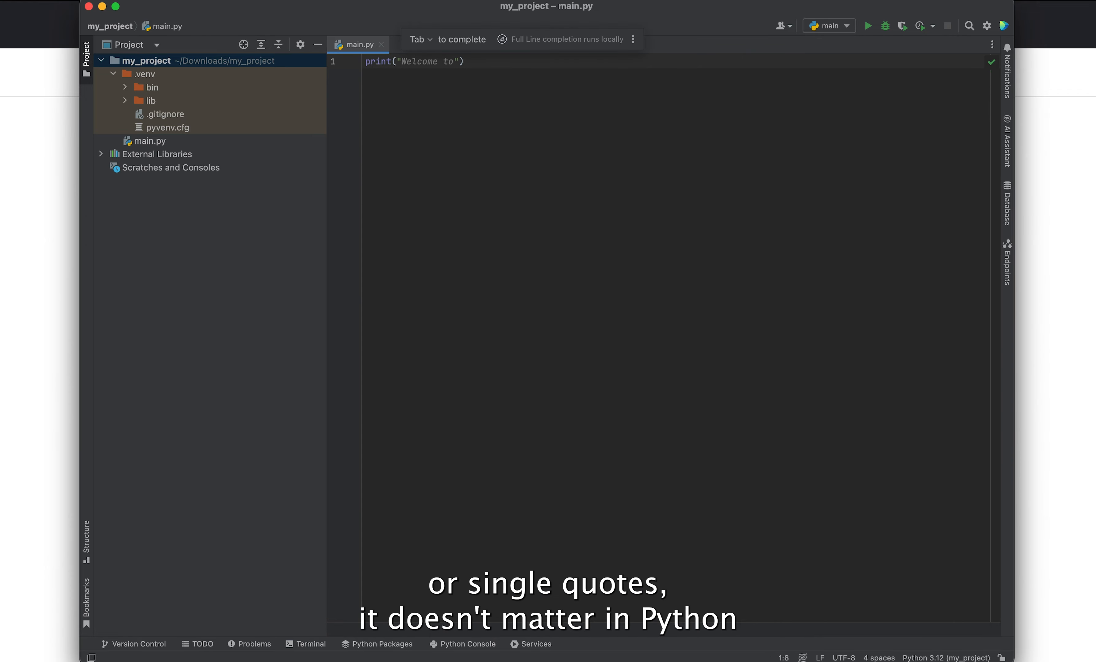
pyautogui.write('Hello w')
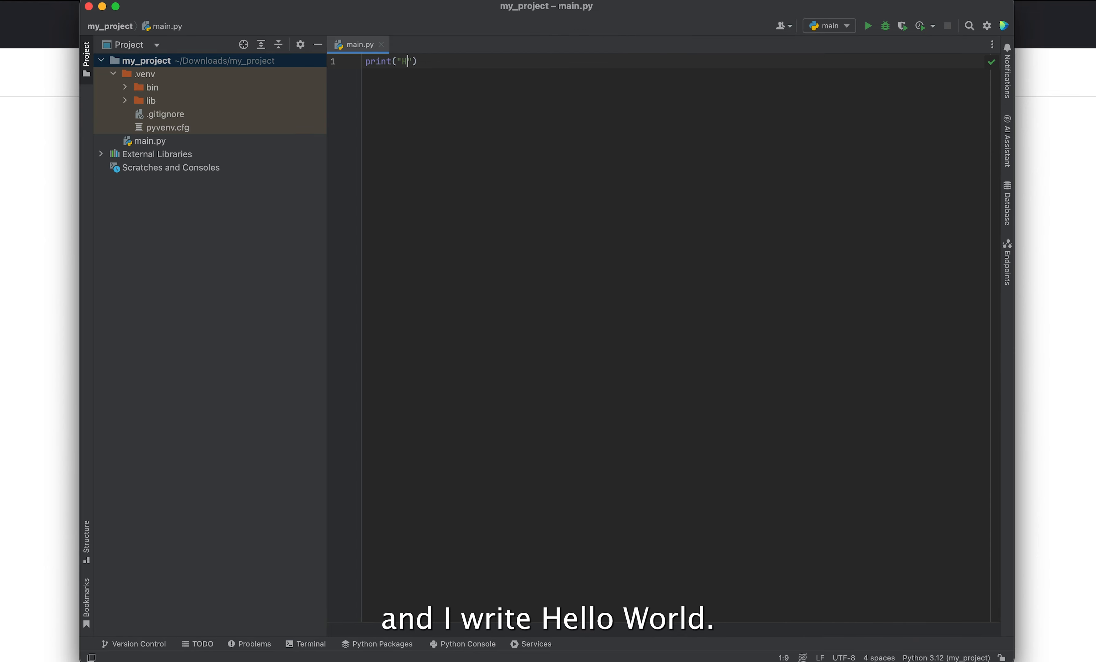
pyautogui.write('orld!')
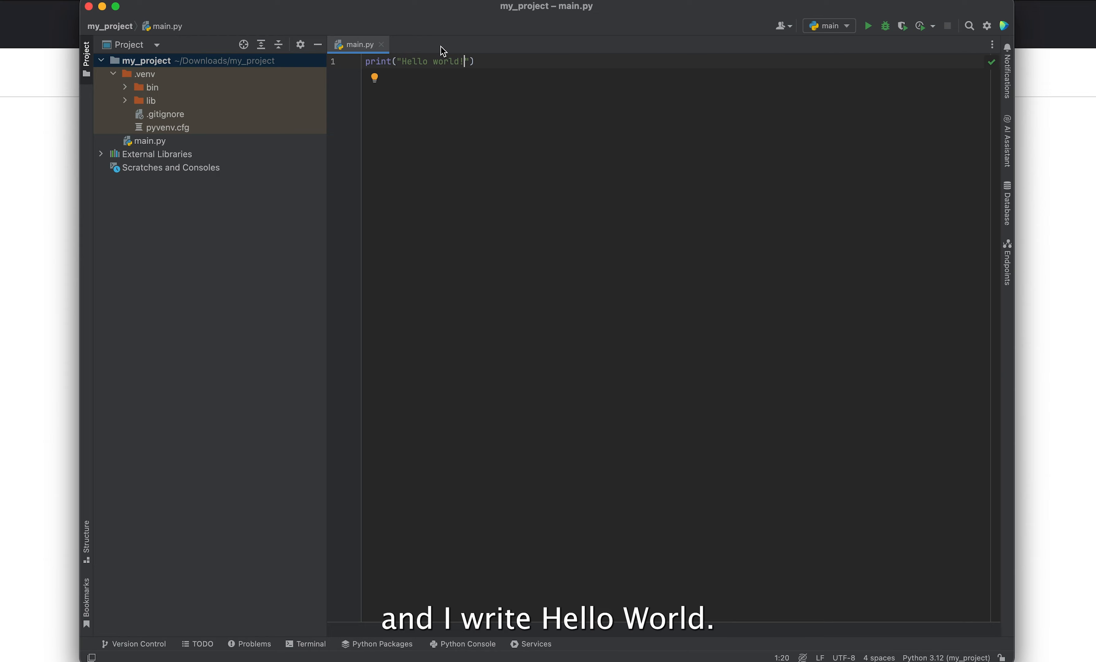
# Run the main.py script and check its printed line in the run output
pyautogui.click(869, 27)
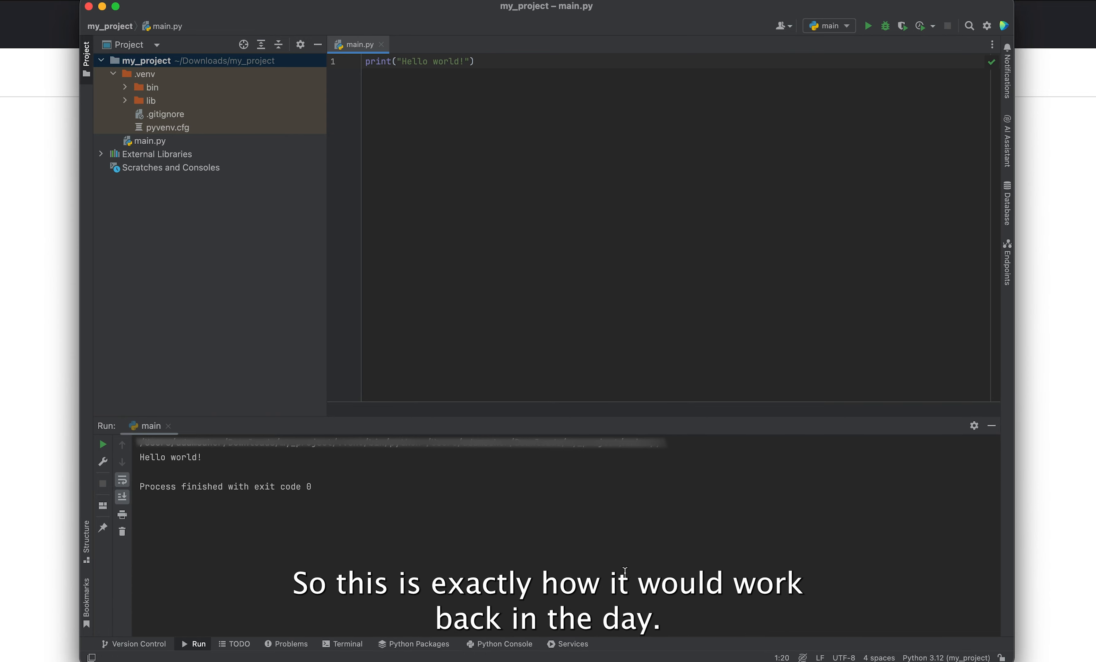
pyautogui.moveTo(219, 459); pyautogui.dragTo(140, 458)
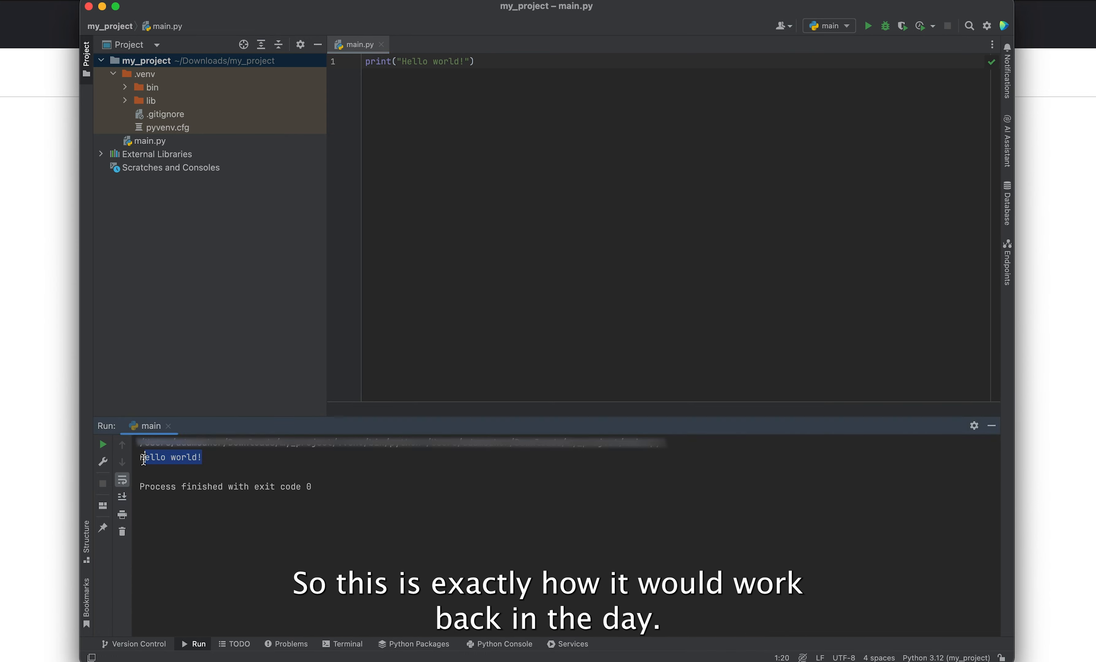
pyautogui.click(203, 468)
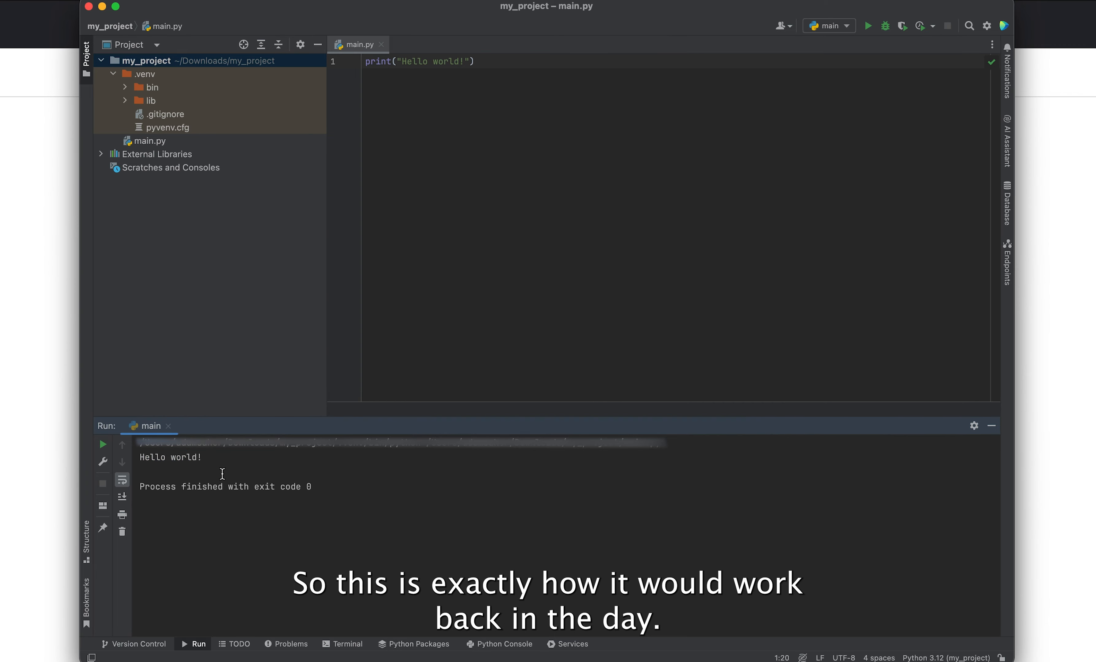